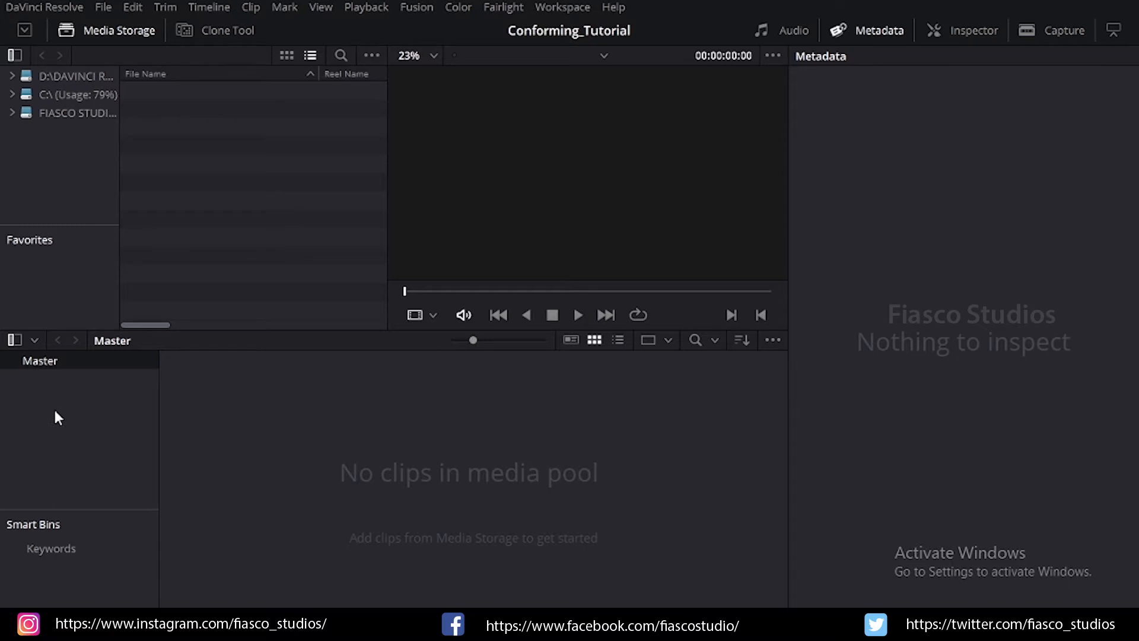
Create two bins named CLIPS and TIMELINE in the media pool's Master bin.
{"action": "right_click", "coordinate": [190, 409]}
{"action": "left_click", "coordinate": [285, 236]}
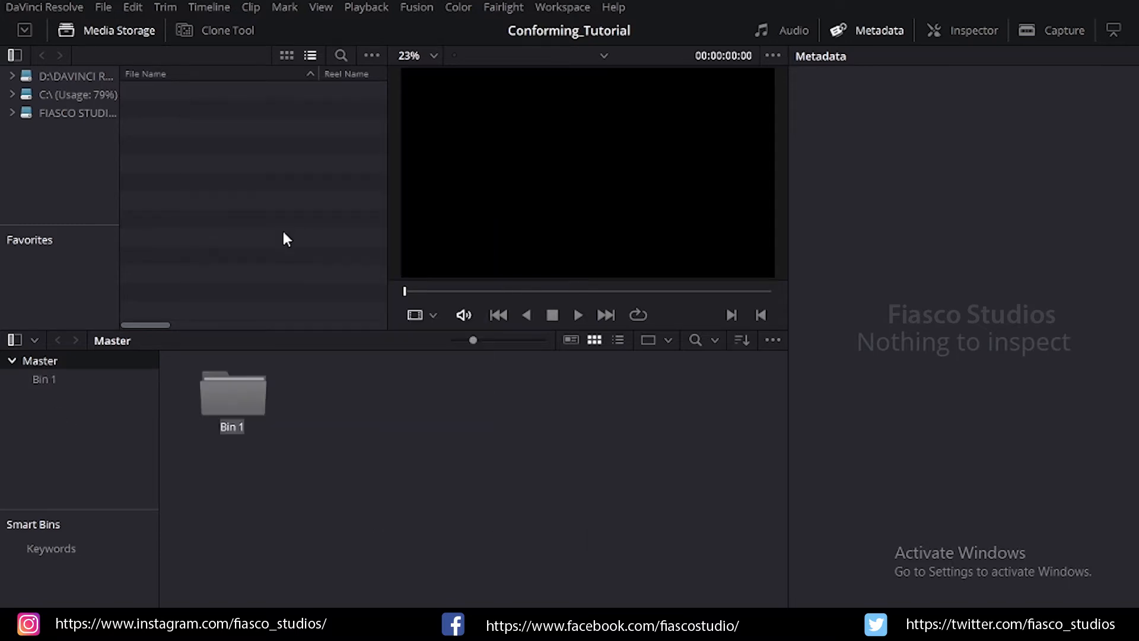
{"action": "type", "text": "CLIPS"}
{"action": "key", "text": "Return"}
{"action": "right_click", "coordinate": [382, 385]}
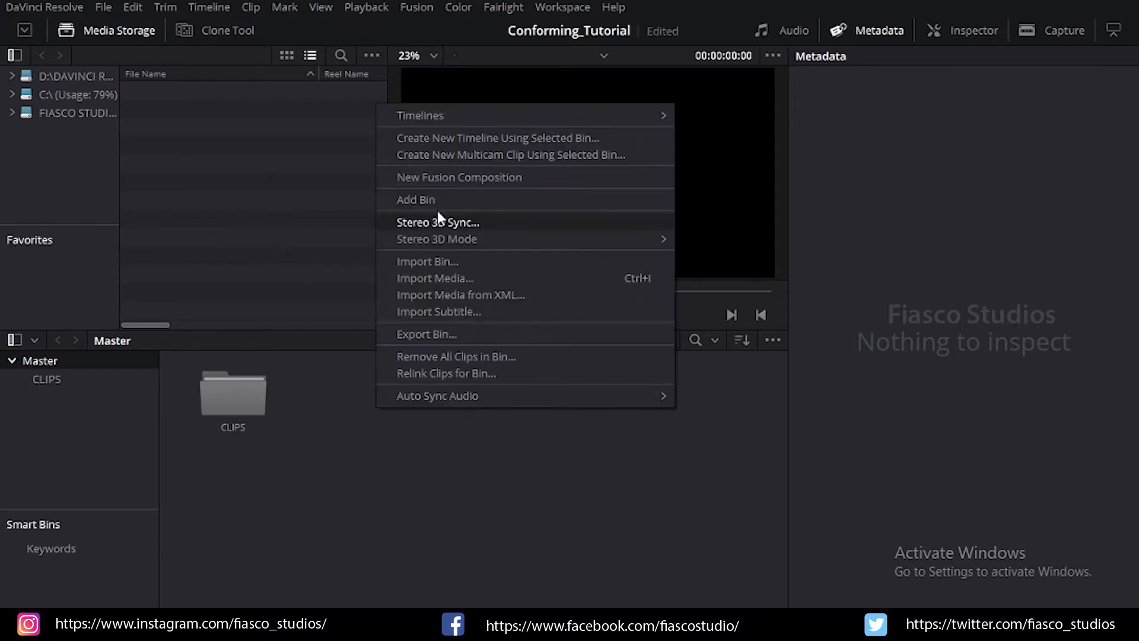
{"action": "left_click", "coordinate": [437, 196]}
{"action": "type", "text": "TIMELINE"}
{"action": "key", "text": "Return"}
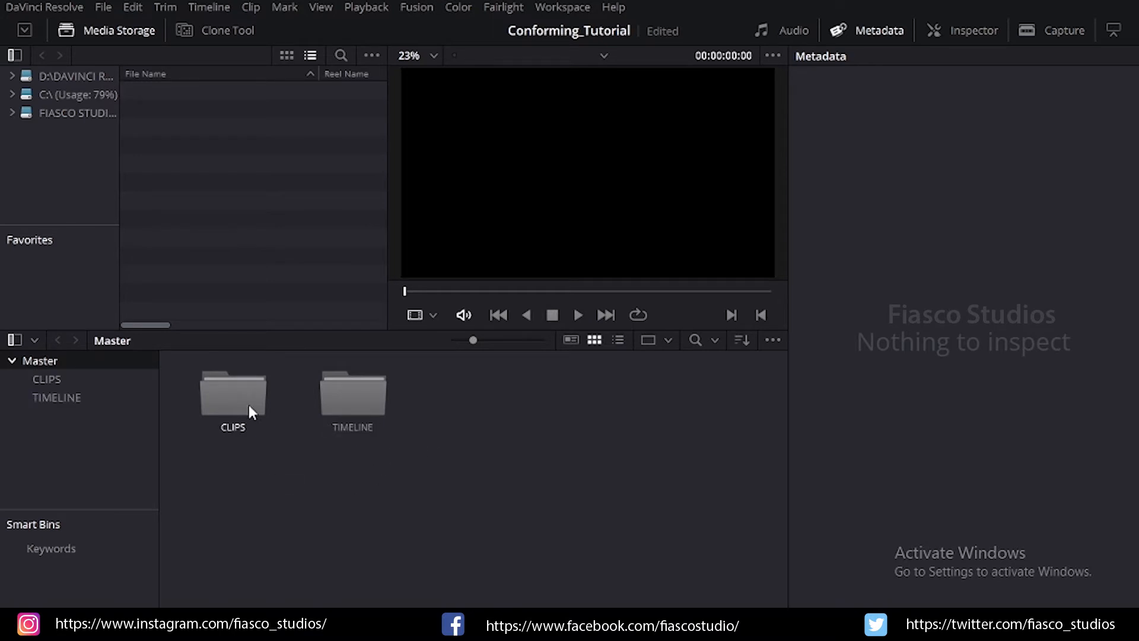
Add the footage from all four card folders in the RAW folder to the CLIPS bin.
{"action": "left_click", "coordinate": [50, 377]}
{"action": "left_click", "coordinate": [77, 114]}
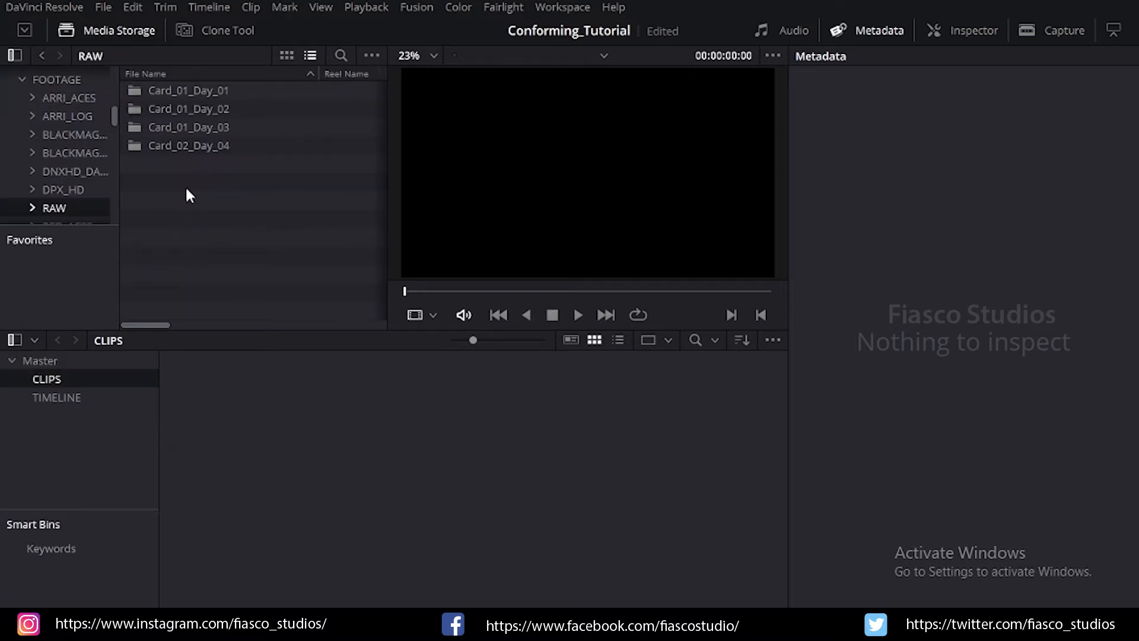
{"action": "right_click", "coordinate": [181, 120]}
{"action": "left_click", "coordinate": [261, 149]}
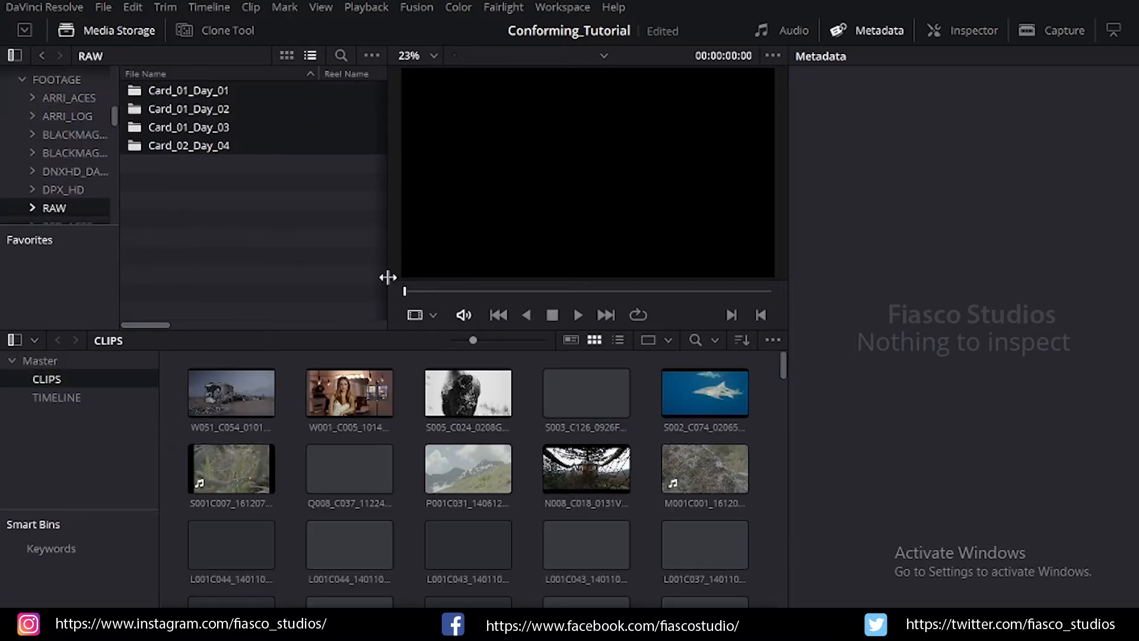
{"action": "left_click_drag", "start_coordinate": [783, 360], "coordinate": [755, 588]}
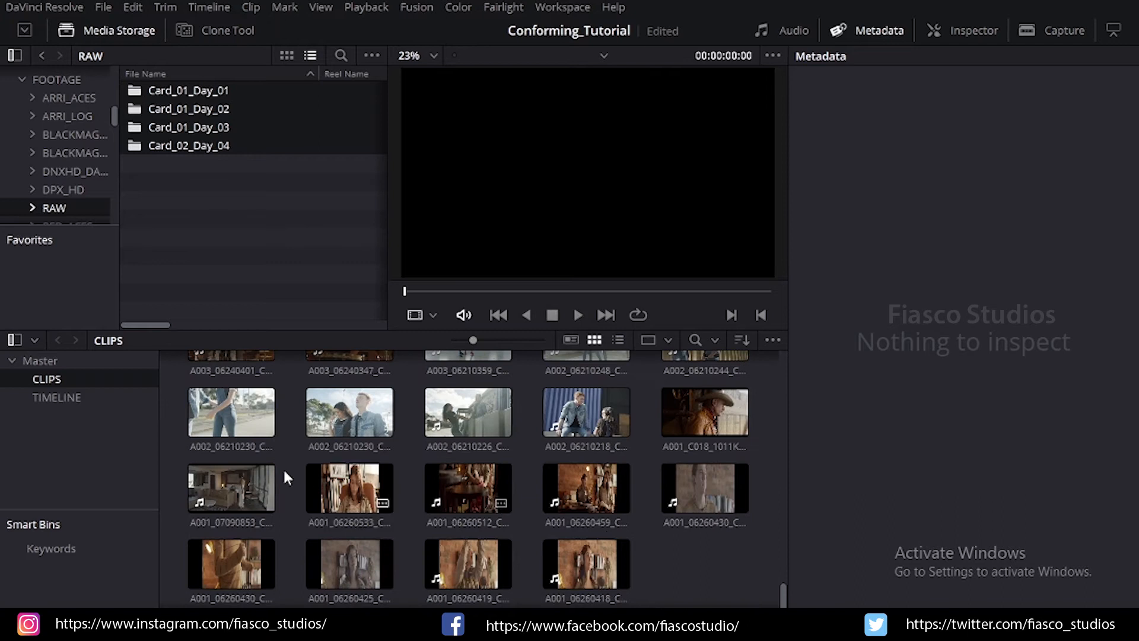
Start a timeline import into the TIMELINE bin using Conforming_AAF.aaf from the MEDIA\REFERENCE folder.
{"action": "left_click", "coordinate": [88, 400]}
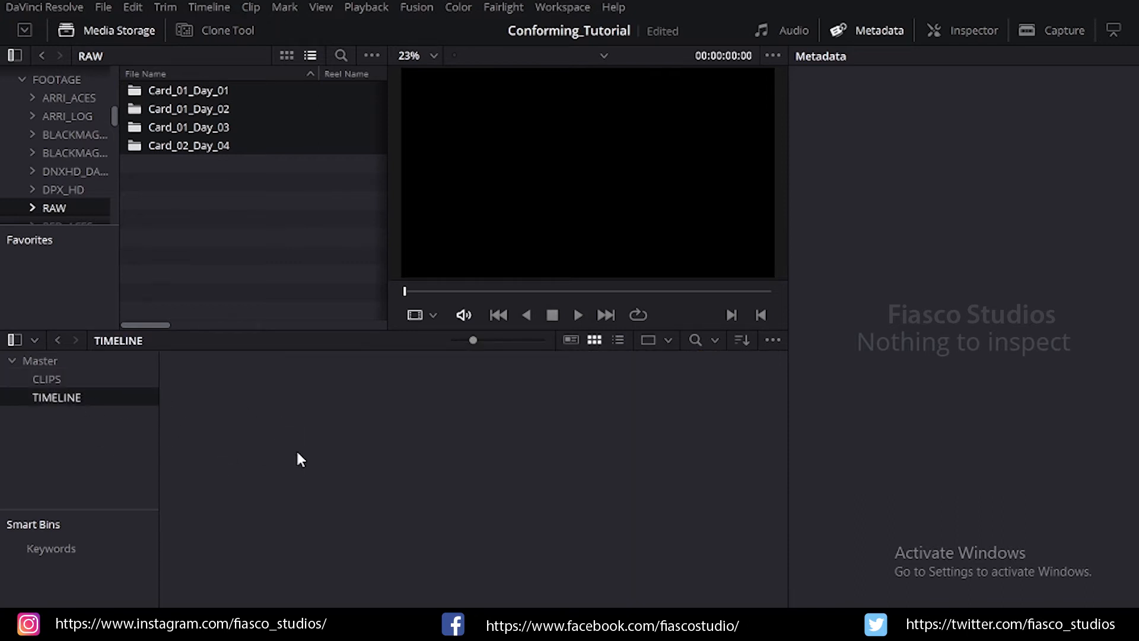
{"action": "right_click", "coordinate": [264, 399]}
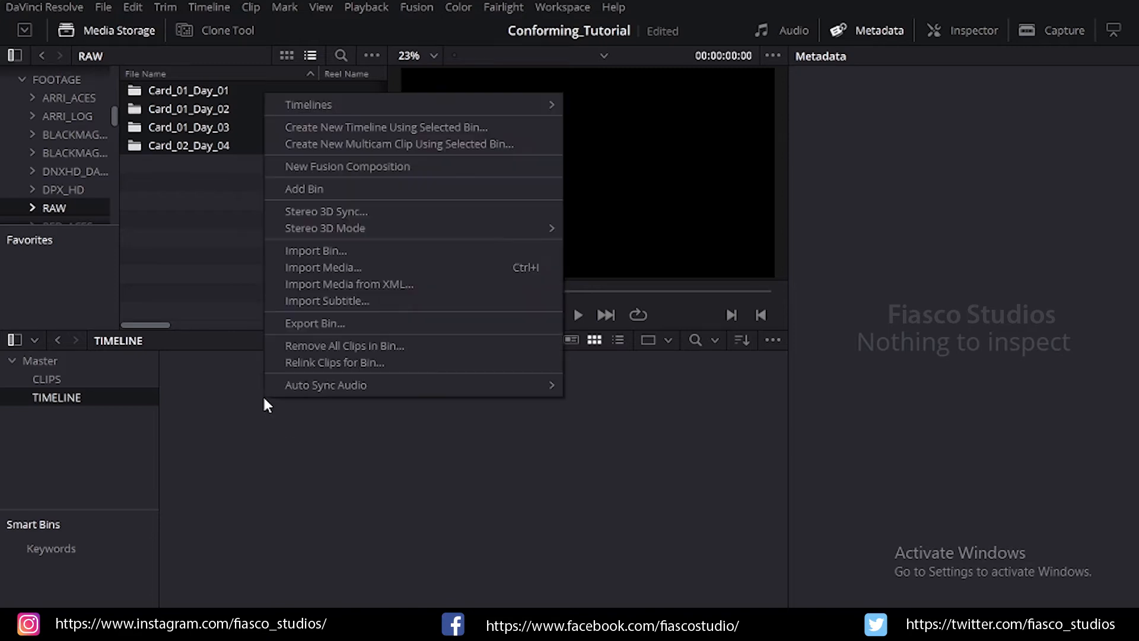
{"action": "mouse_move", "coordinate": [340, 109]}
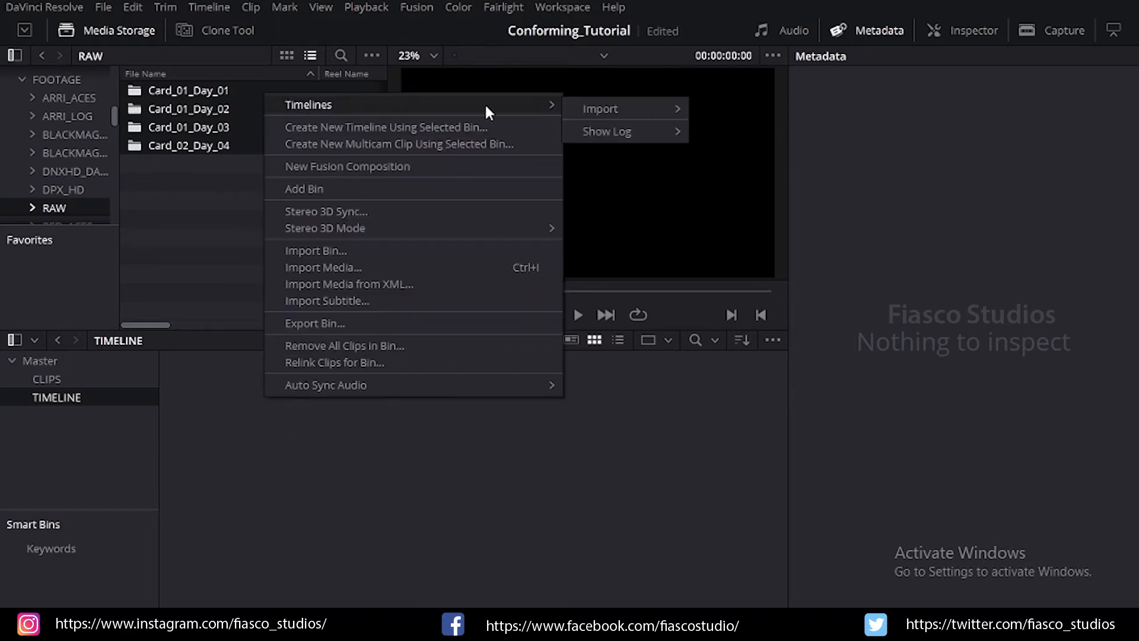
{"action": "mouse_move", "coordinate": [630, 106]}
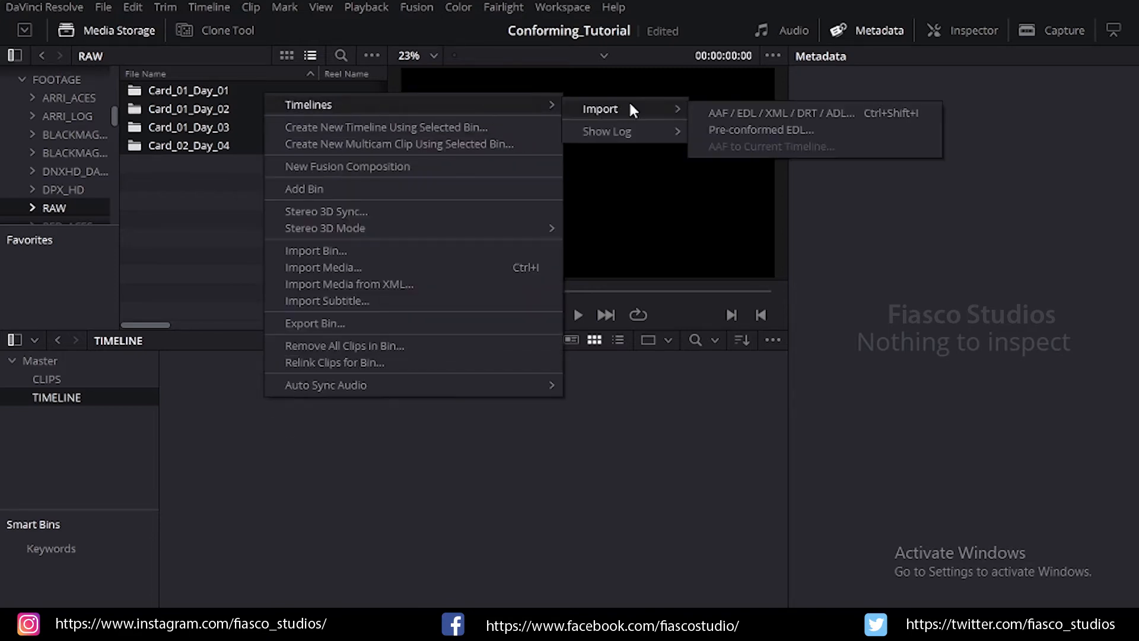
{"action": "left_click", "coordinate": [715, 113]}
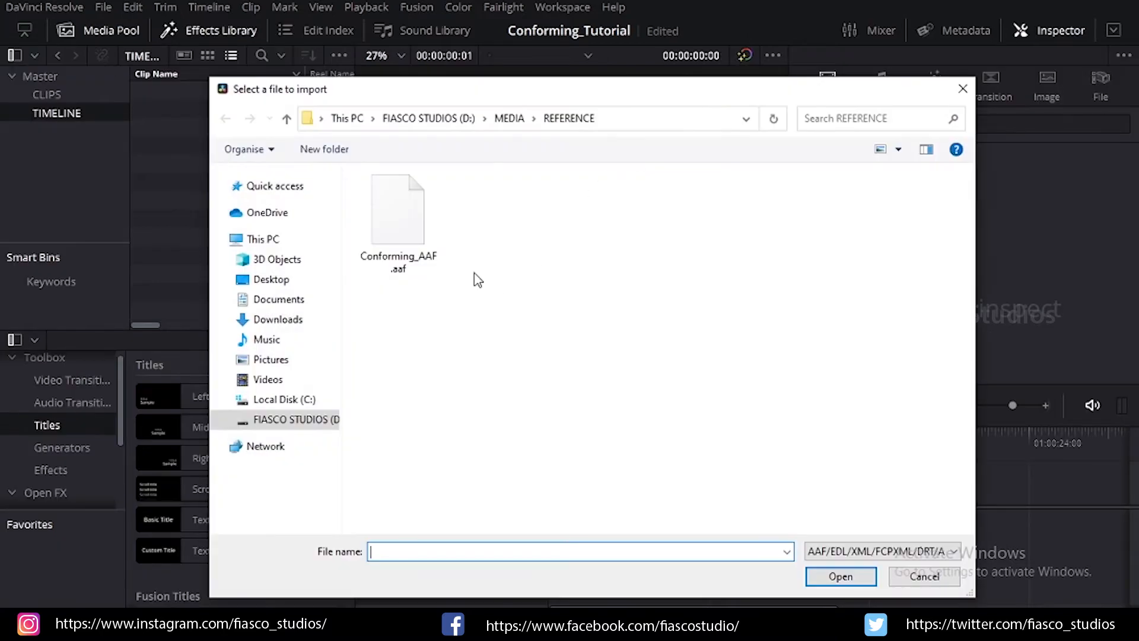
{"action": "left_click", "coordinate": [414, 243]}
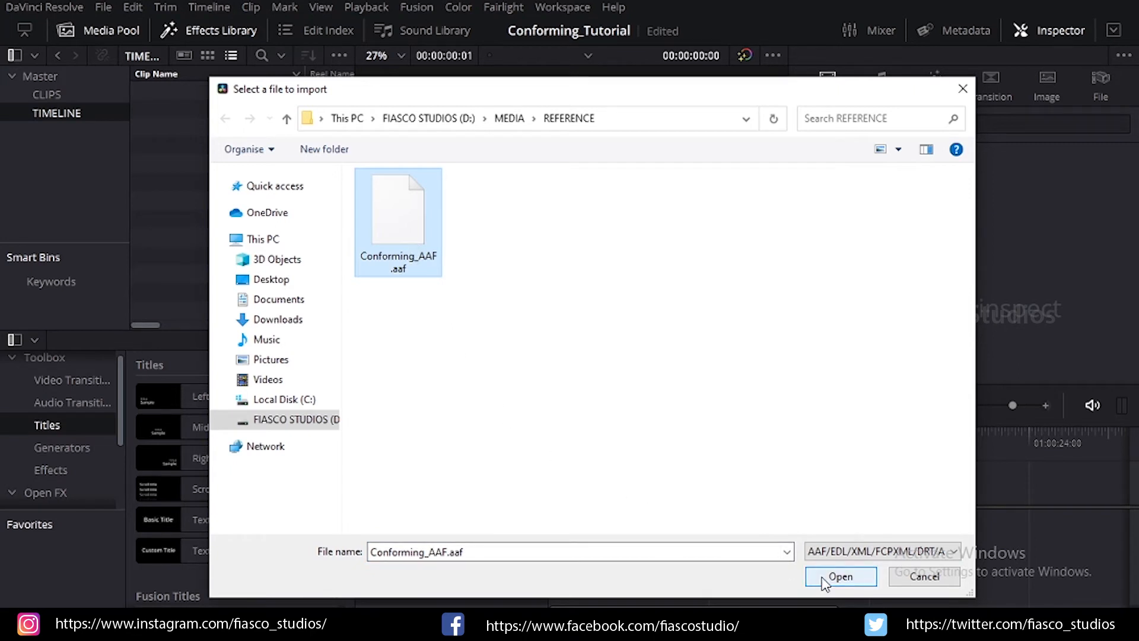
{"action": "left_click", "coordinate": [840, 577]}
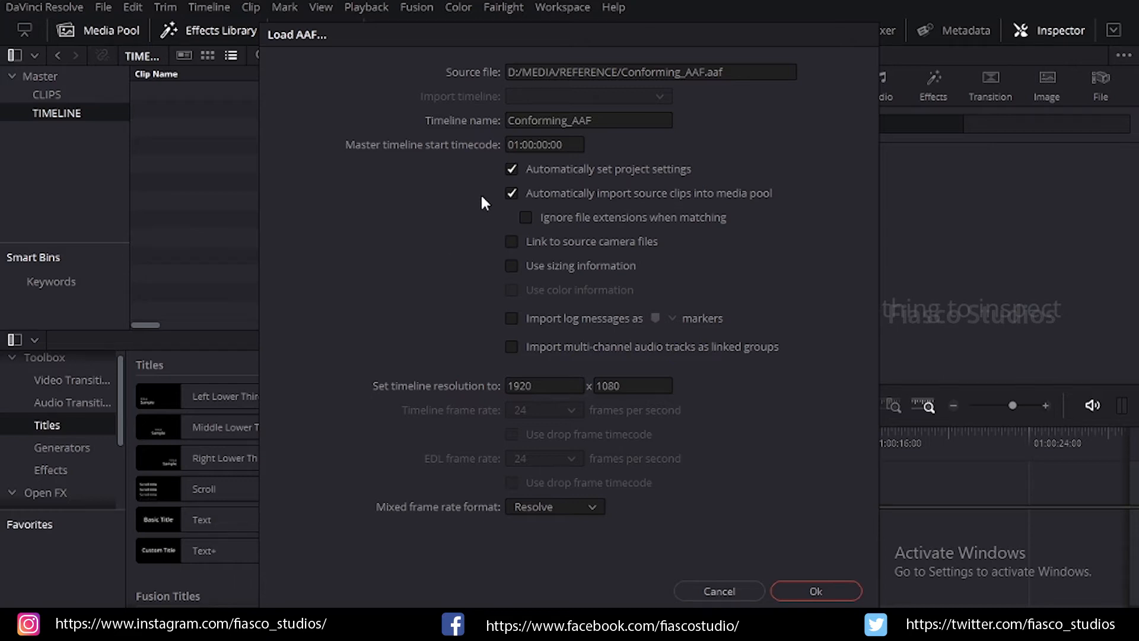
Load the AAF without automatically importing source clips, linking to source camera files from the Master folder, and dismiss the import log.
{"action": "left_click", "coordinate": [511, 193]}
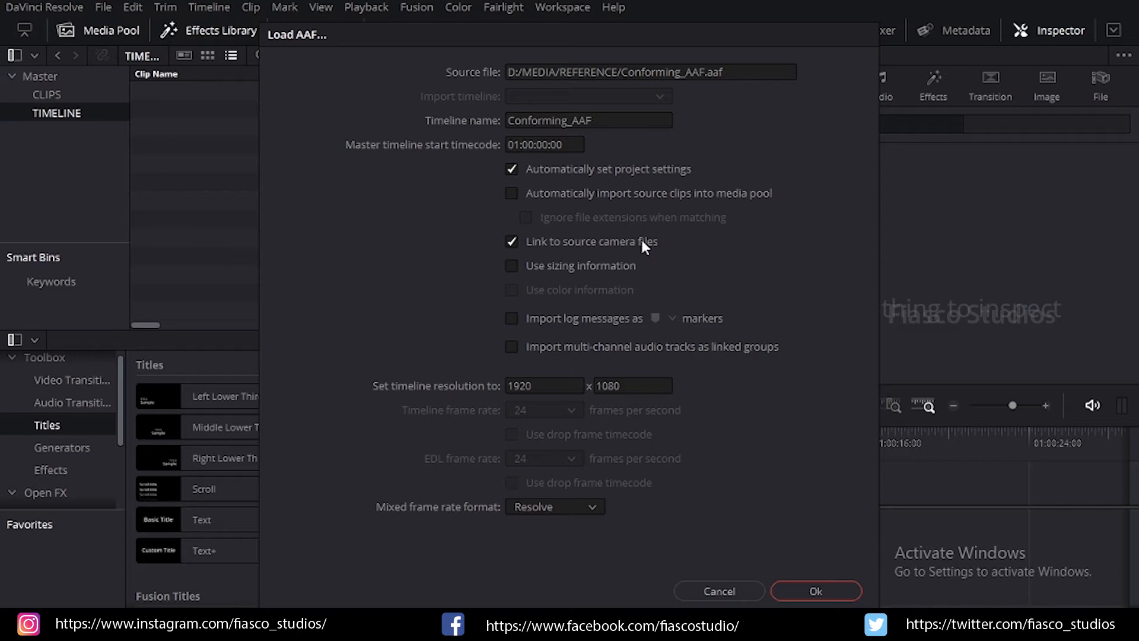
{"action": "left_click", "coordinate": [790, 592]}
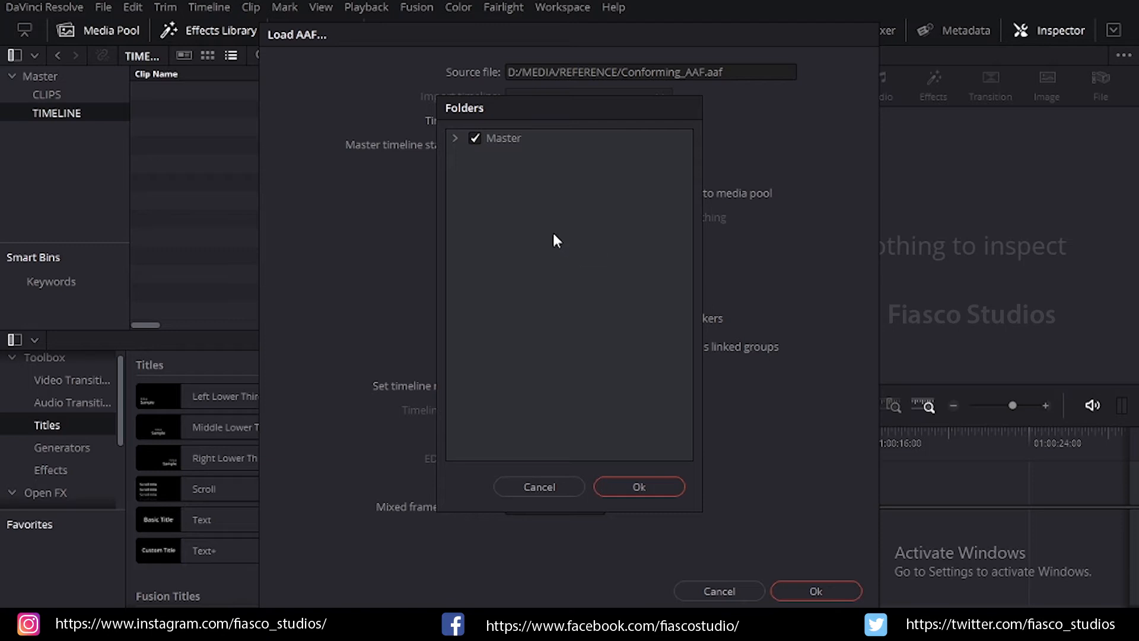
{"action": "left_click", "coordinate": [455, 137]}
{"action": "left_click", "coordinate": [638, 486]}
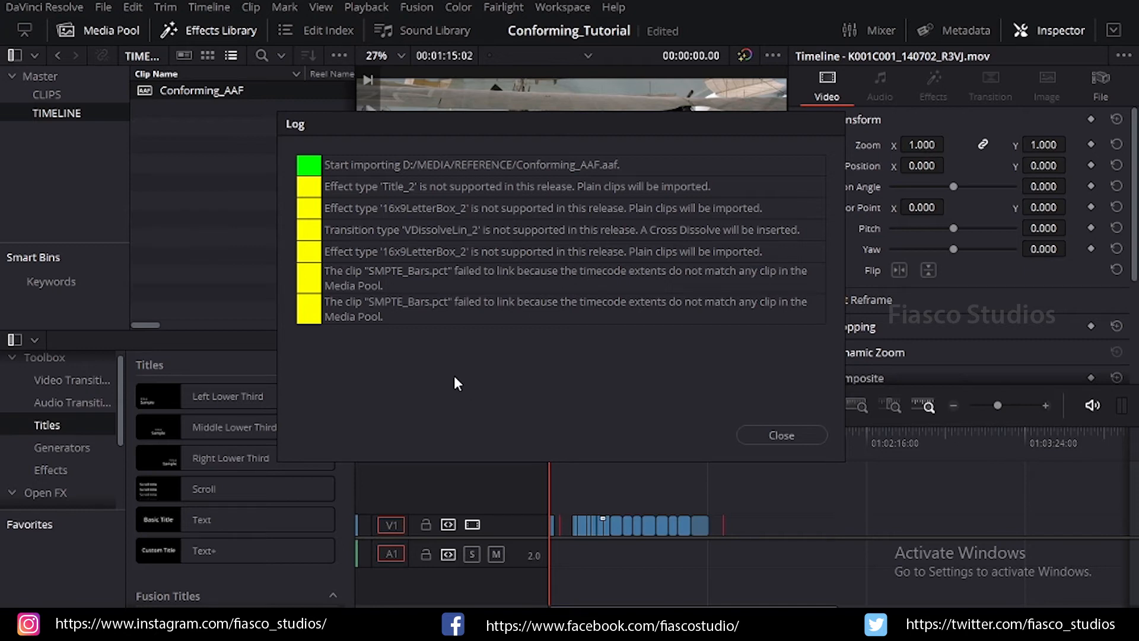
{"action": "left_click", "coordinate": [770, 435]}
Add Conforming_QT.mov from the REFERENCE folder to the TIMELINE bin as an offline reference clip.
{"action": "key", "text": "shift+2"}
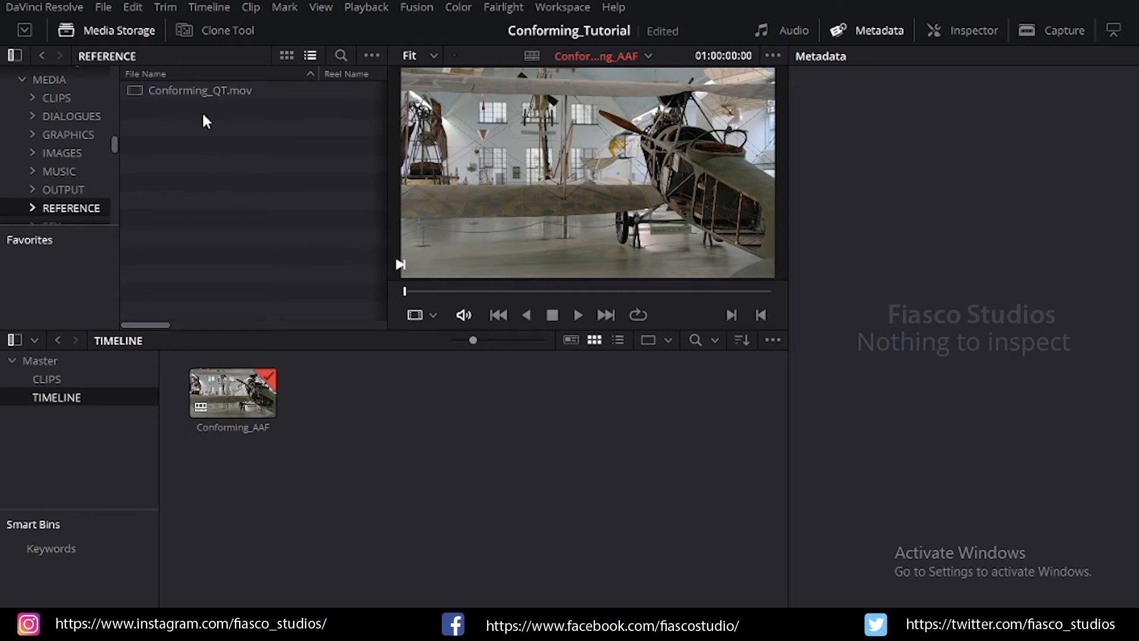
{"action": "left_click", "coordinate": [191, 91]}
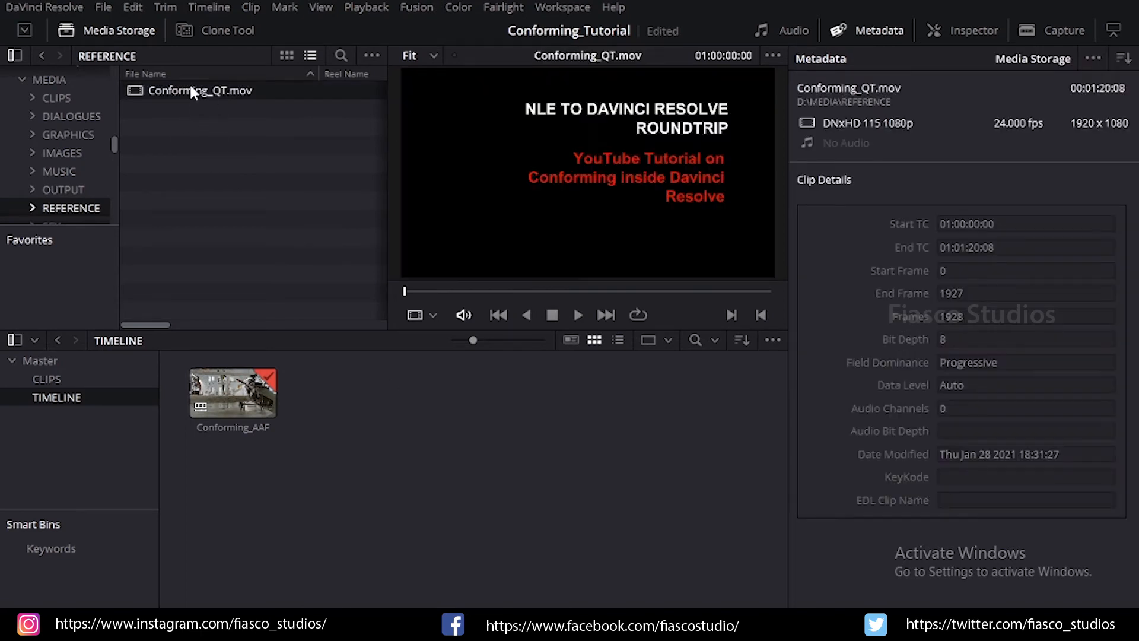
{"action": "left_click_drag", "start_coordinate": [446, 288], "coordinate": [396, 306]}
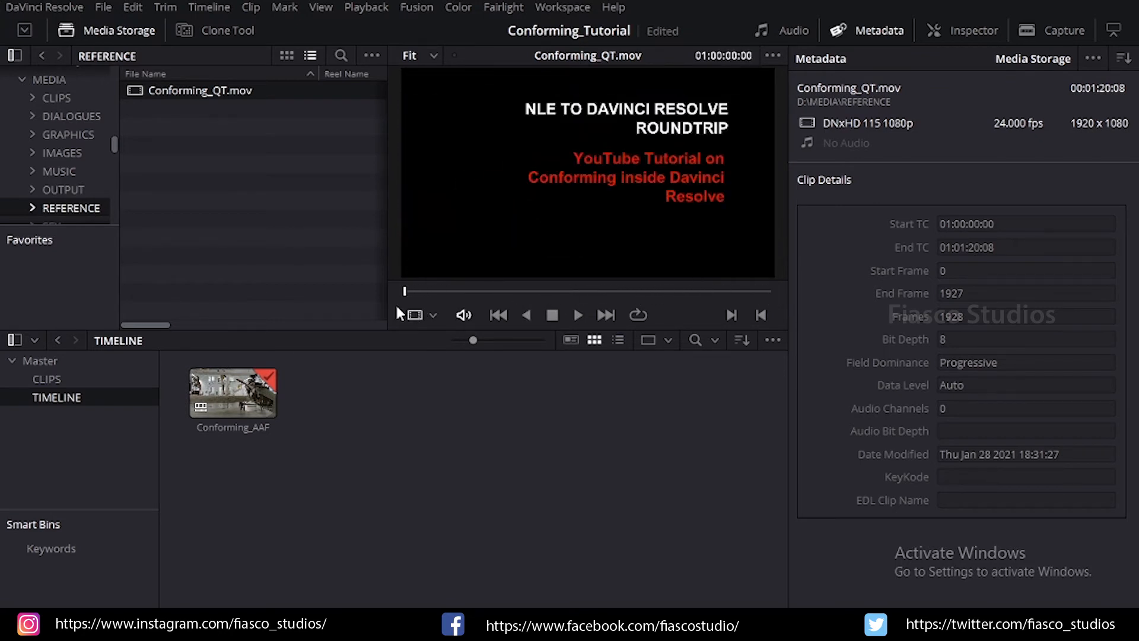
{"action": "right_click", "coordinate": [136, 88]}
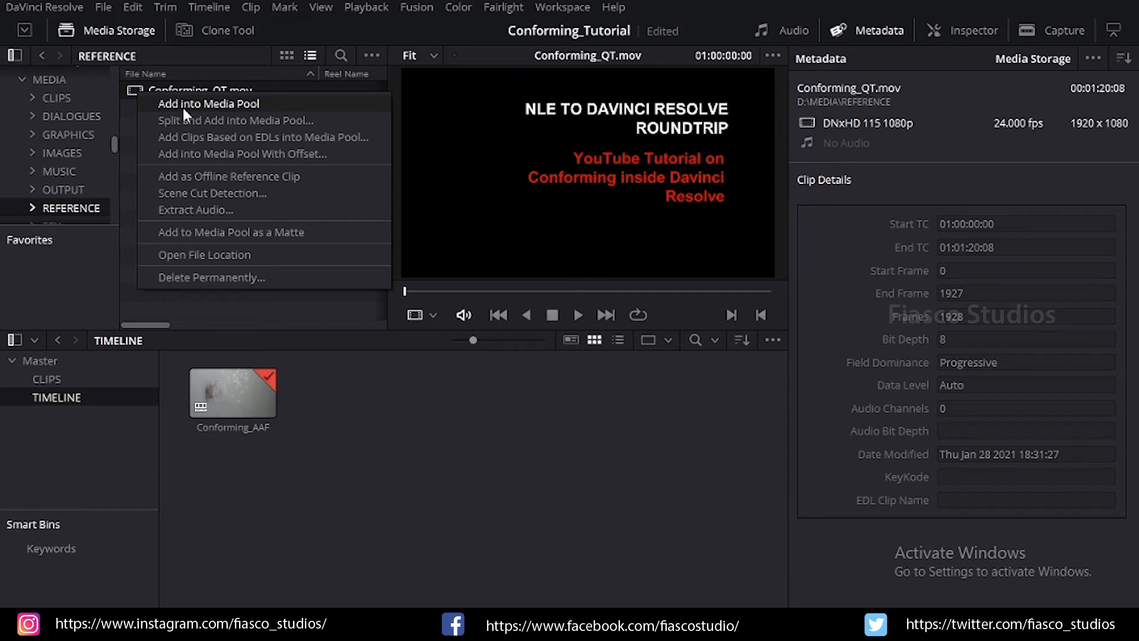
{"action": "left_click", "coordinate": [200, 178]}
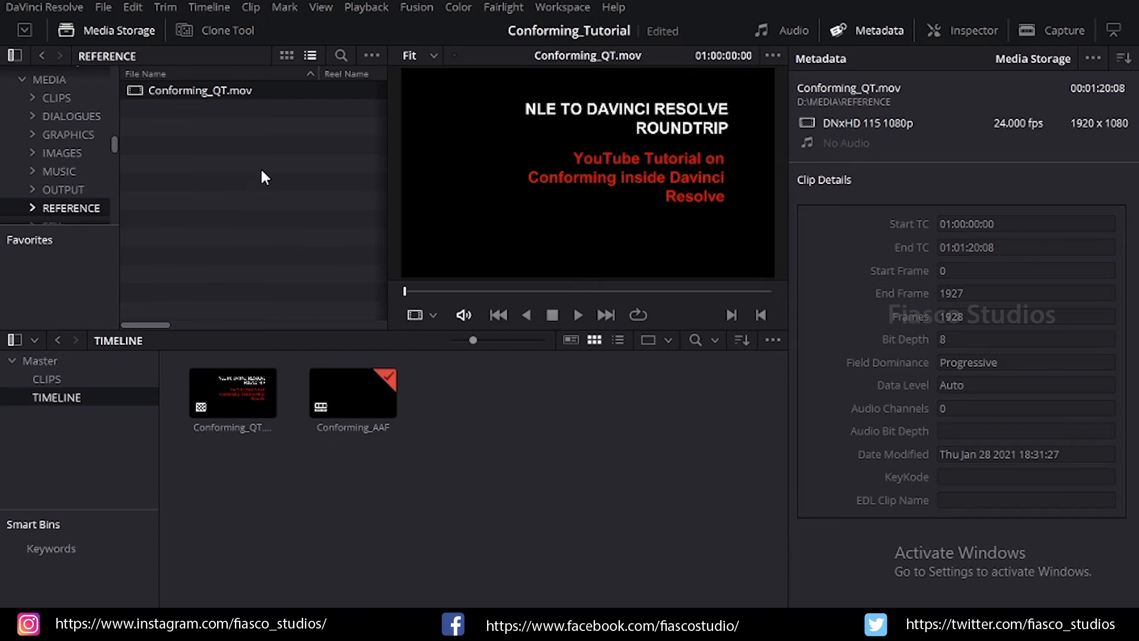
Link Conforming_QT.mov as the offline reference clip of the Conforming_AAF timeline.
{"action": "left_click", "coordinate": [234, 390]}
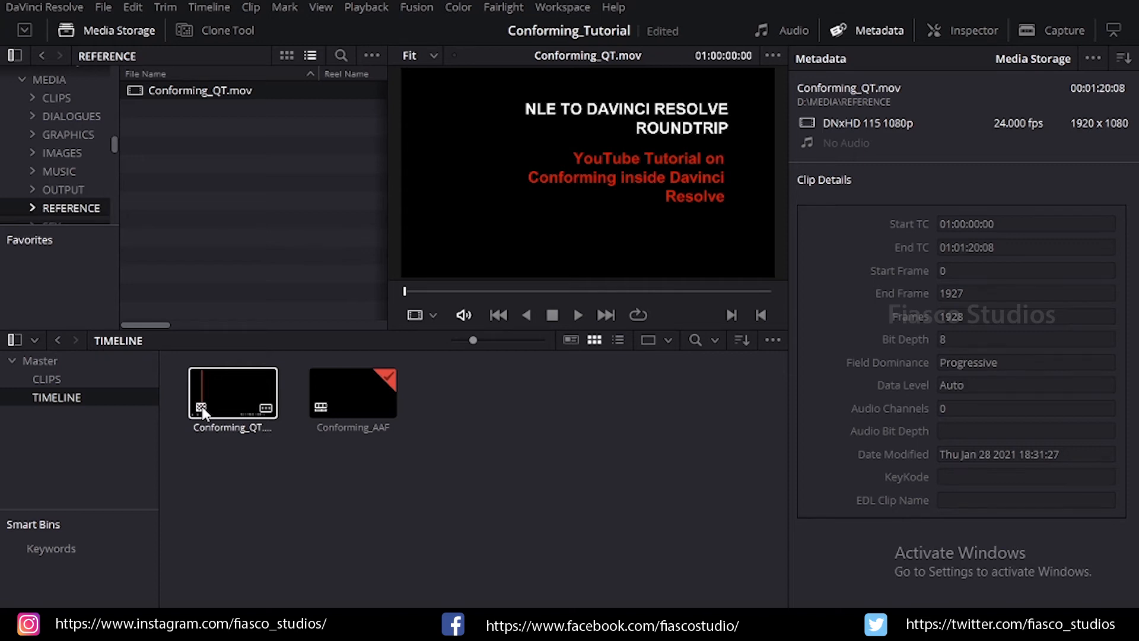
{"action": "left_click", "coordinate": [332, 495]}
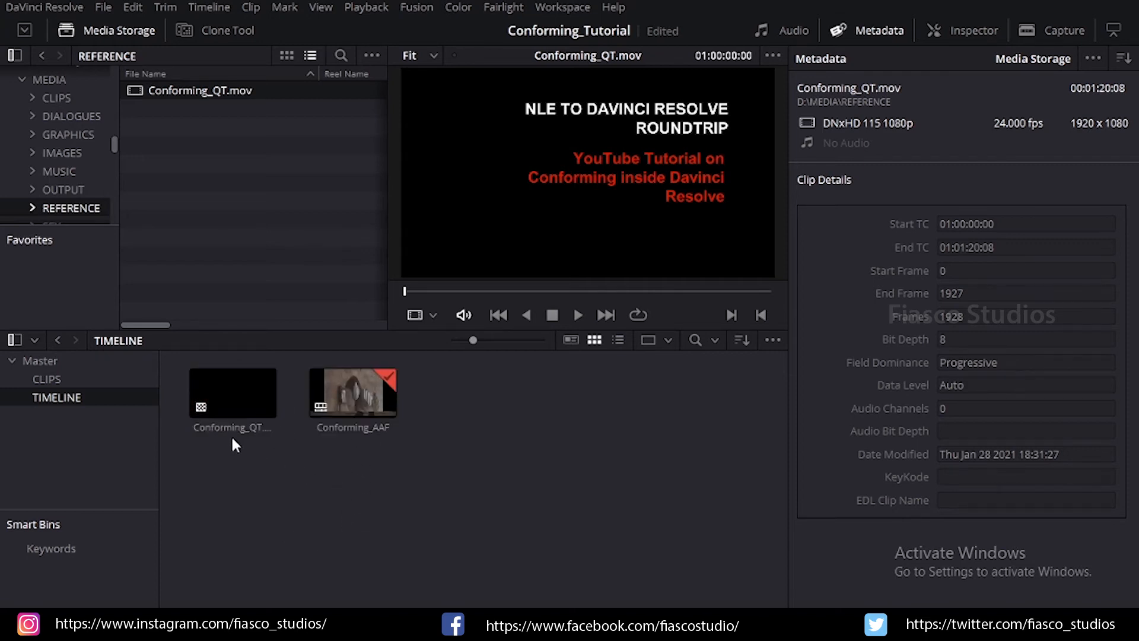
{"action": "left_click", "coordinate": [234, 410]}
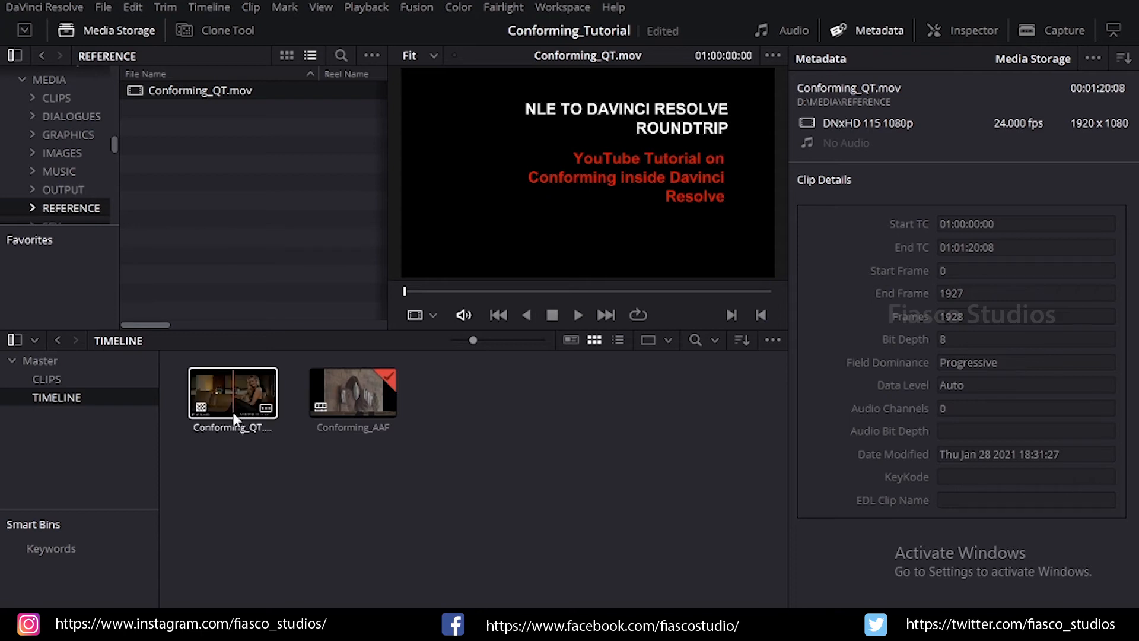
{"action": "left_click", "coordinate": [346, 397]}
{"action": "right_click", "coordinate": [346, 395]}
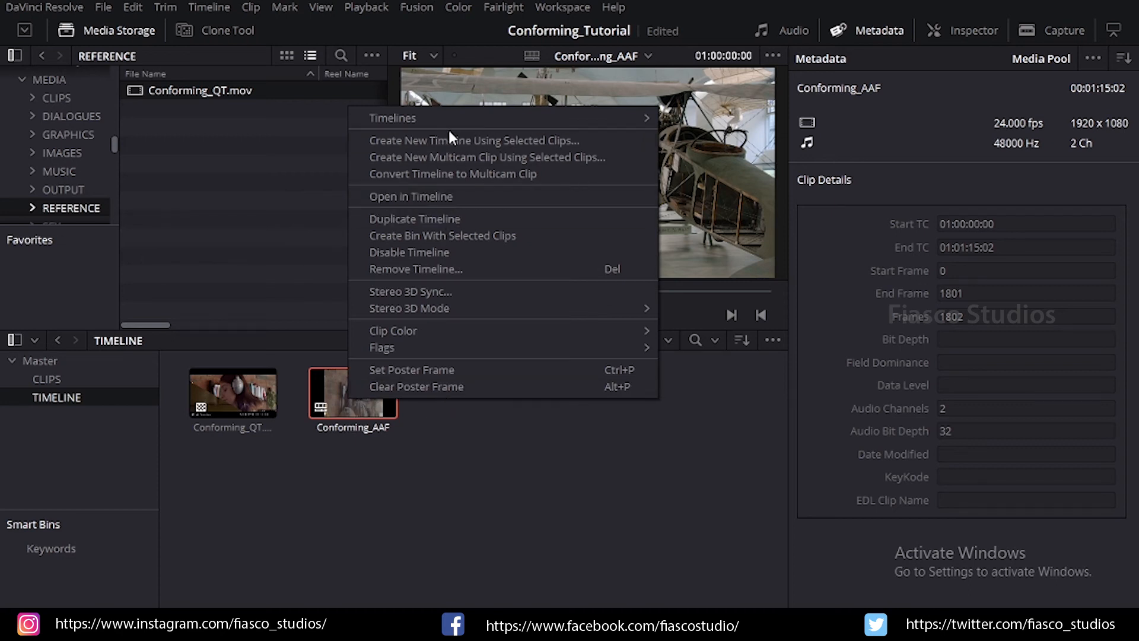
{"action": "mouse_move", "coordinate": [452, 125]}
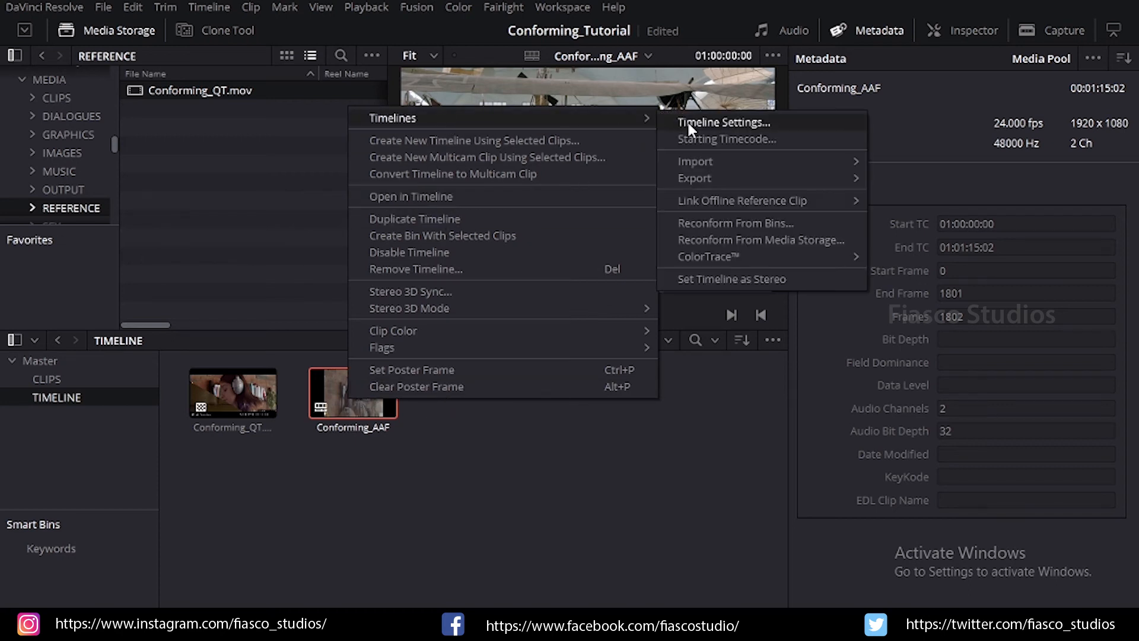
{"action": "mouse_move", "coordinate": [697, 207]}
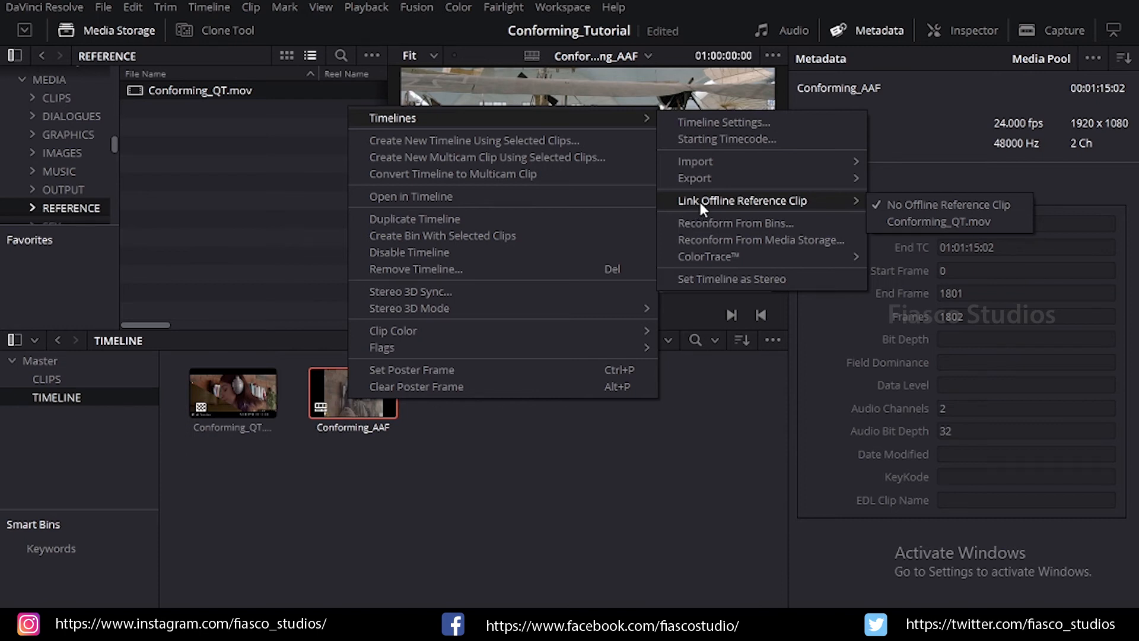
{"action": "left_click", "coordinate": [891, 222]}
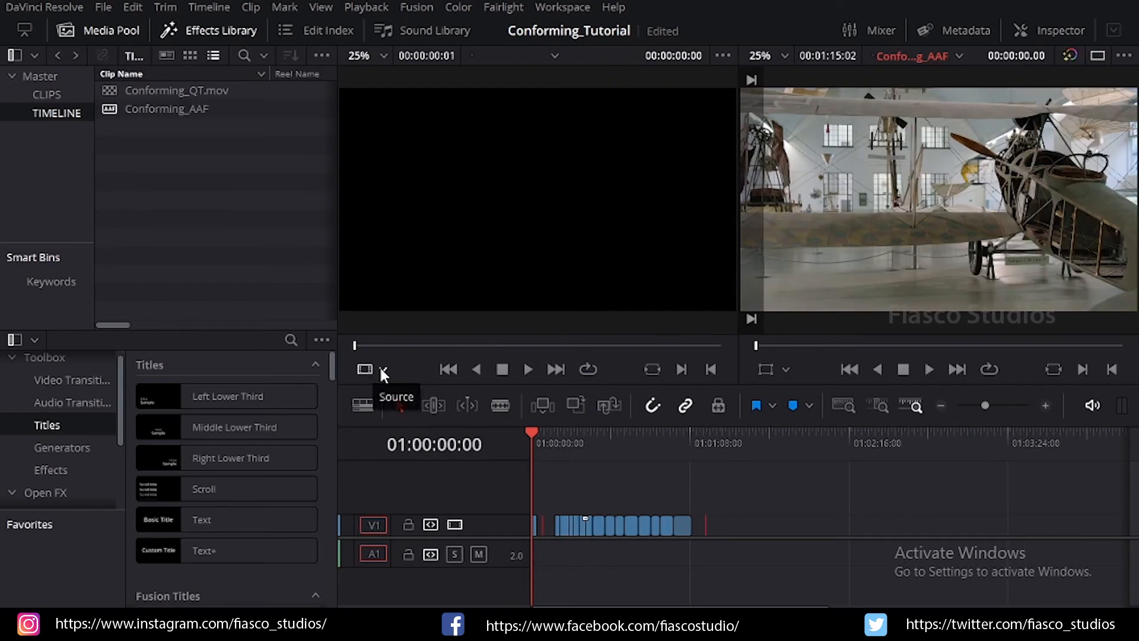
Set the source viewer to Offline mode to display the linked reference beside the timeline.
{"action": "left_click", "coordinate": [383, 370]}
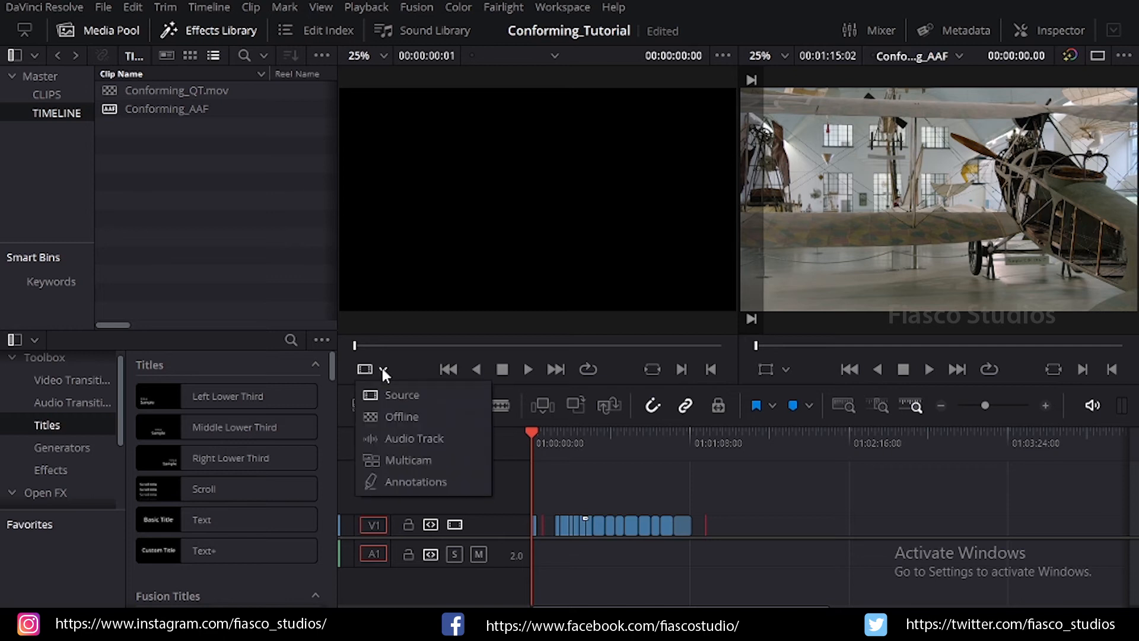
{"action": "left_click", "coordinate": [389, 422]}
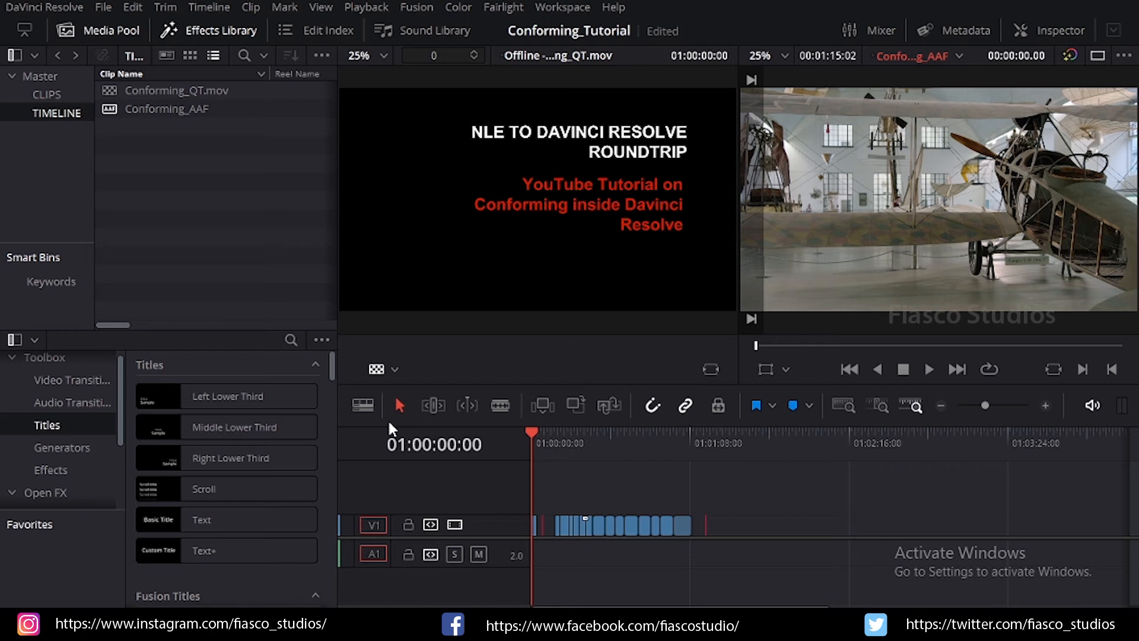
{"action": "left_click_drag", "start_coordinate": [546, 443], "coordinate": [506, 493]}
{"action": "key", "text": "ctrl+equal"}
{"action": "key", "text": "ctrl+equal"}
{"action": "key", "text": "ctrl+equal"}
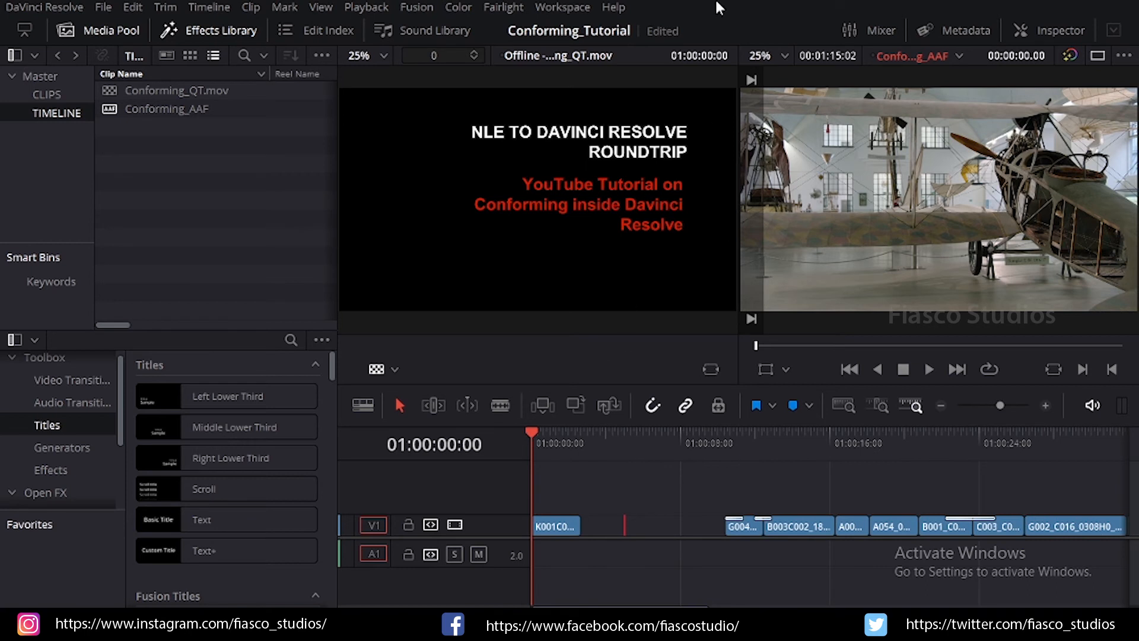
Compare the timeline frames and timecodes with the offline reference across the G004 and B003C002 clips.
{"action": "left_click_drag", "start_coordinate": [710, 441], "coordinate": [720, 446]}
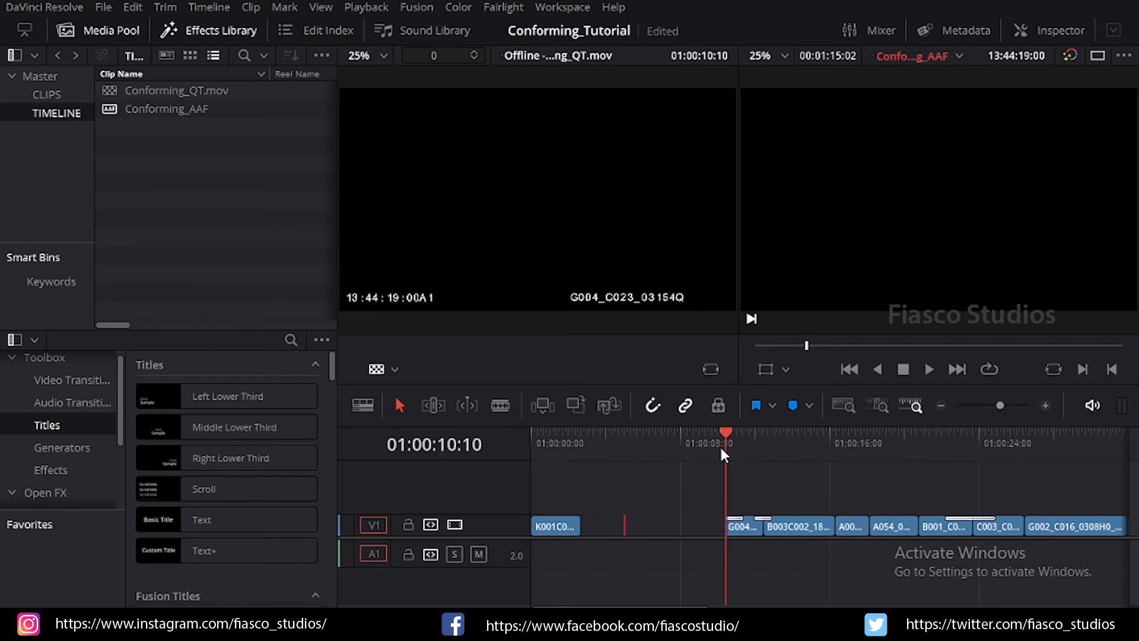
{"action": "key", "text": "Right"}
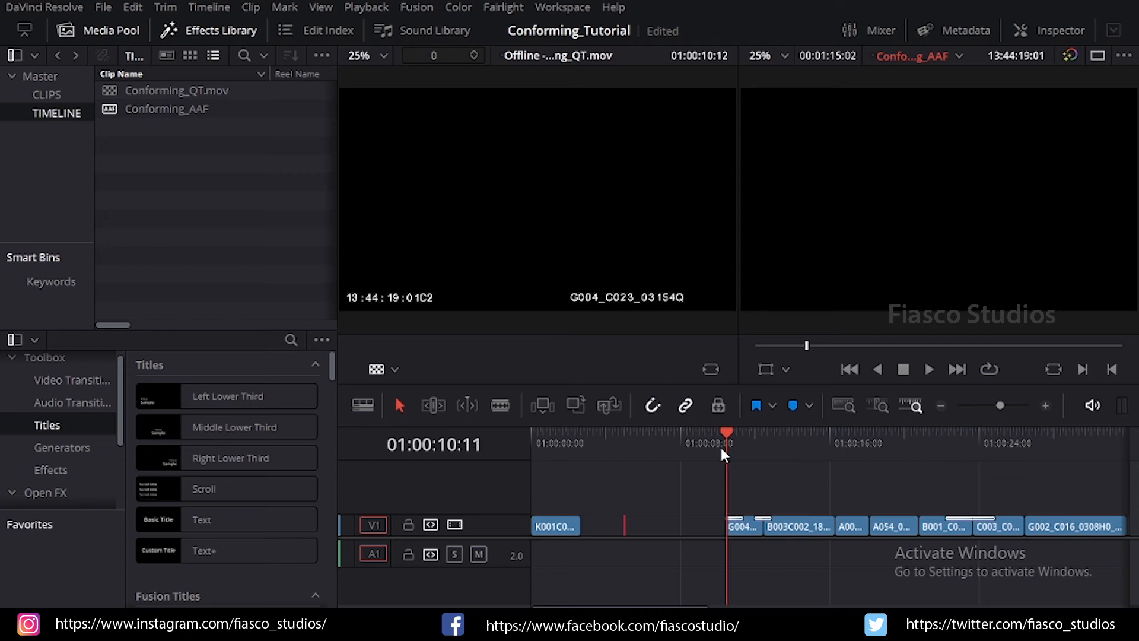
{"action": "key", "text": "Right"}
{"action": "left_click", "coordinate": [741, 456]}
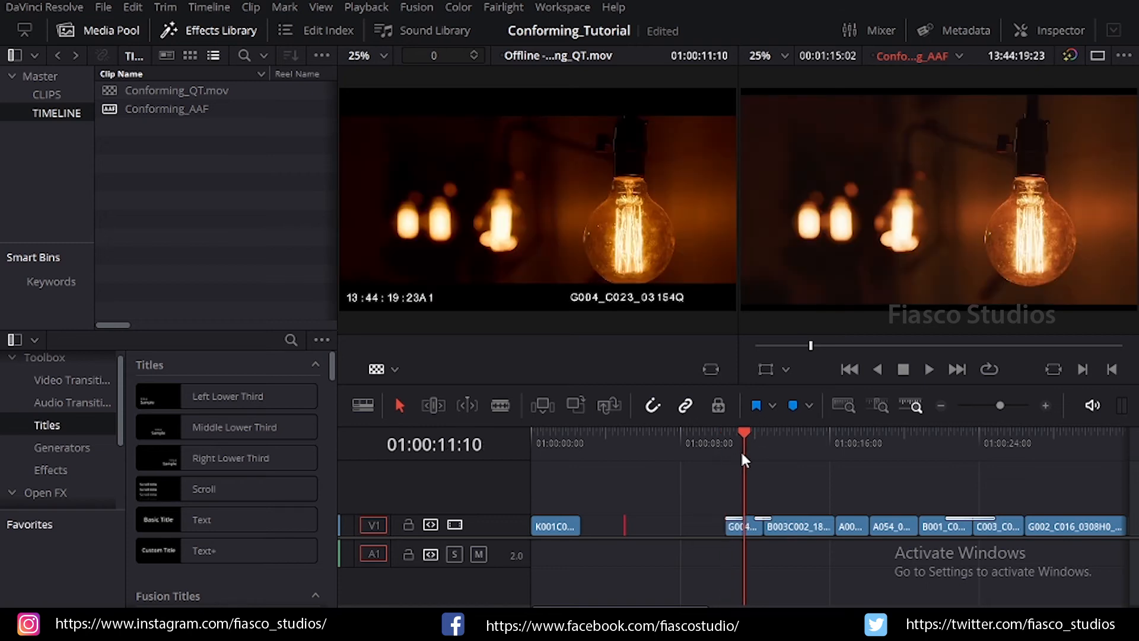
{"action": "left_click_drag", "start_coordinate": [754, 438], "coordinate": [795, 450]}
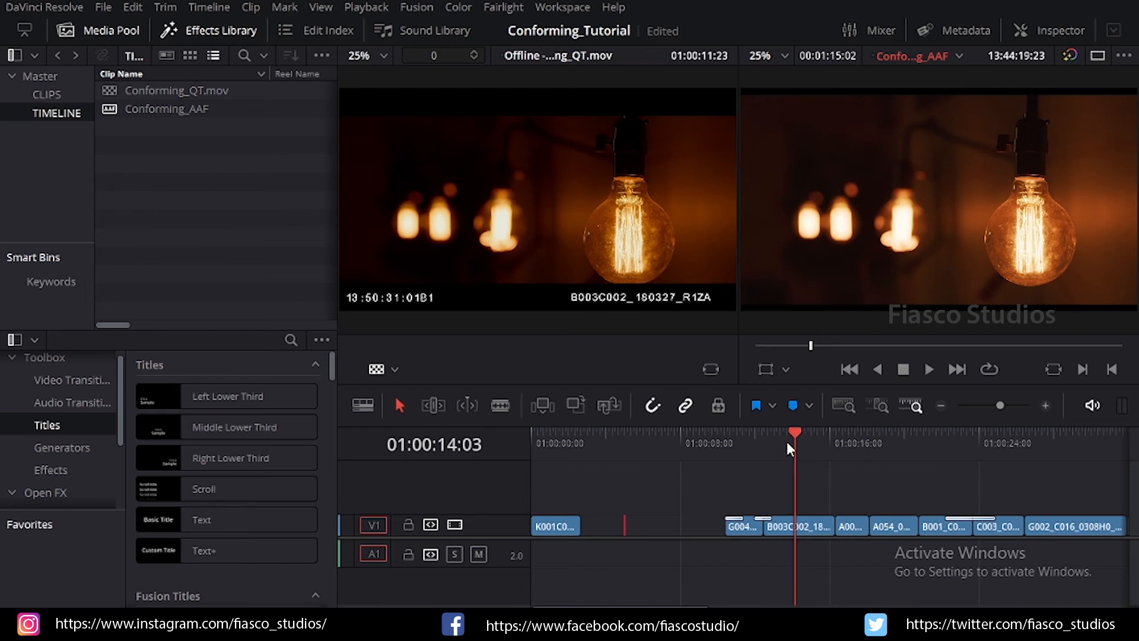
{"action": "left_click_drag", "start_coordinate": [788, 441], "coordinate": [854, 467]}
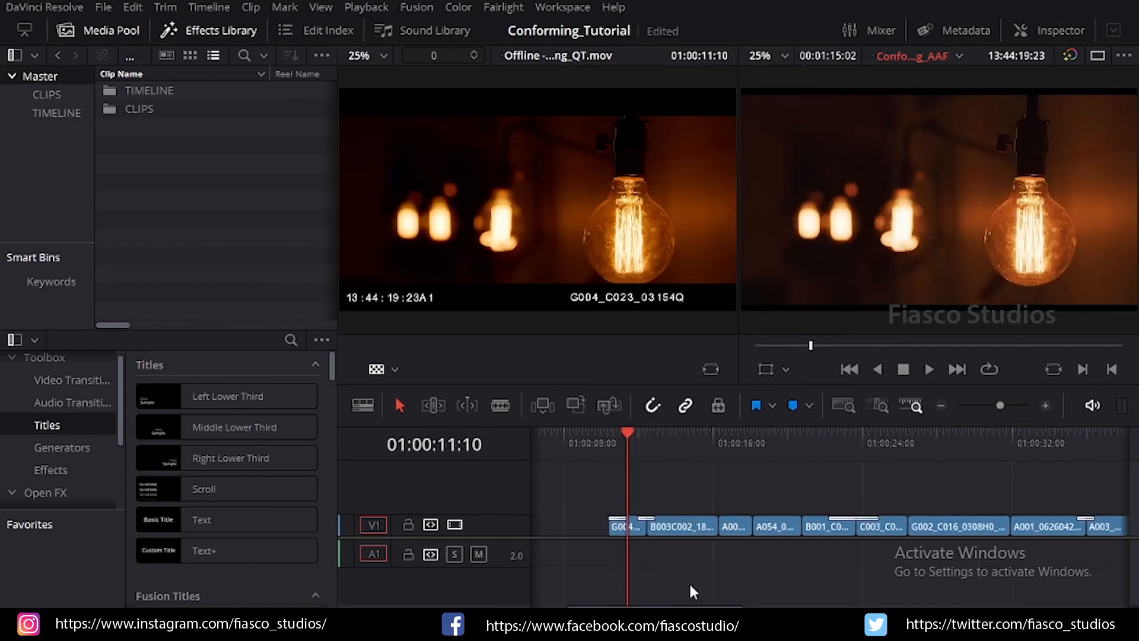
Adjust the zoom of the G002_C016_0308H0_001.R3D clip in the timeline.
{"action": "right_click", "coordinate": [855, 525]}
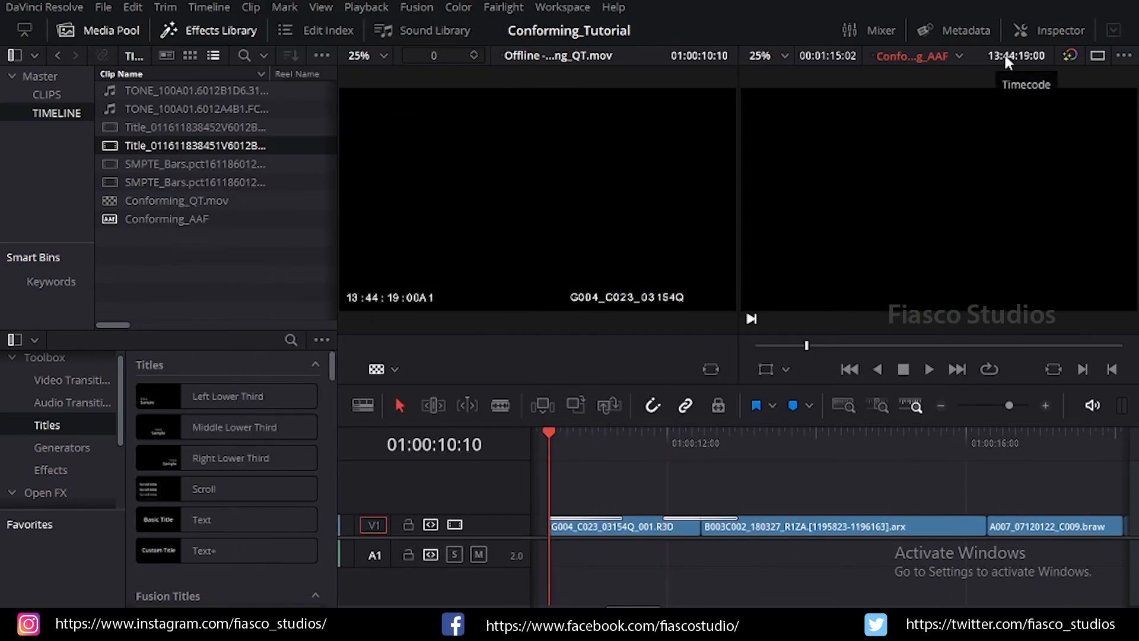
{"action": "left_click_drag", "start_coordinate": [686, 429], "coordinate": [990, 439]}
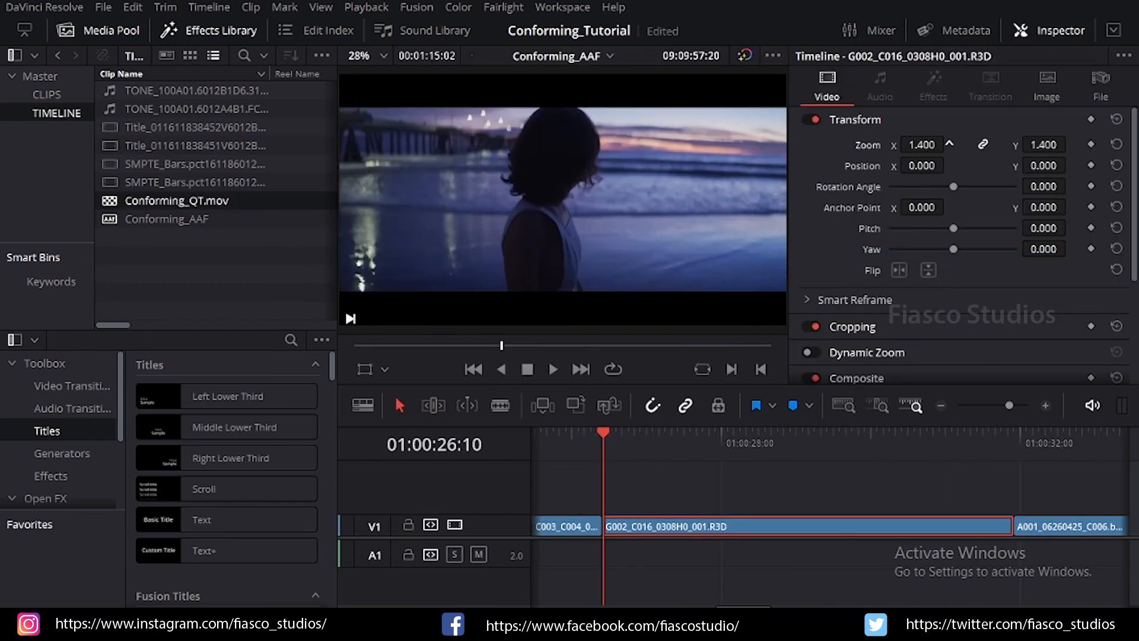
{"action": "left_click_drag", "start_coordinate": [890, 145], "coordinate": [910, 145]}
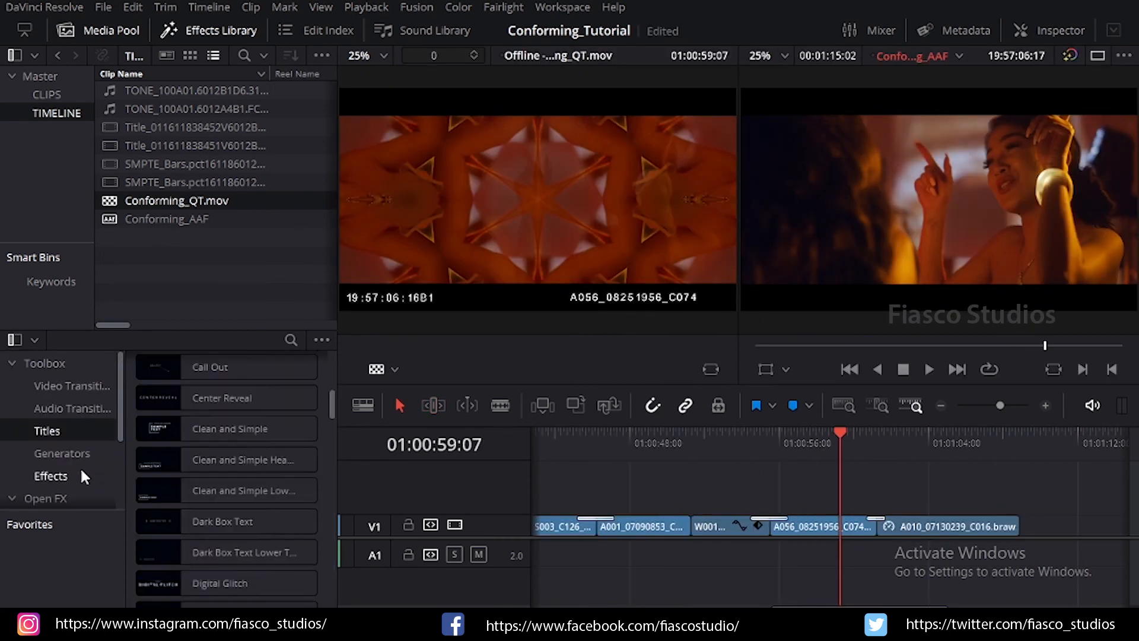
Show the Effects category of the effects library.
{"action": "left_click", "coordinate": [50, 476]}
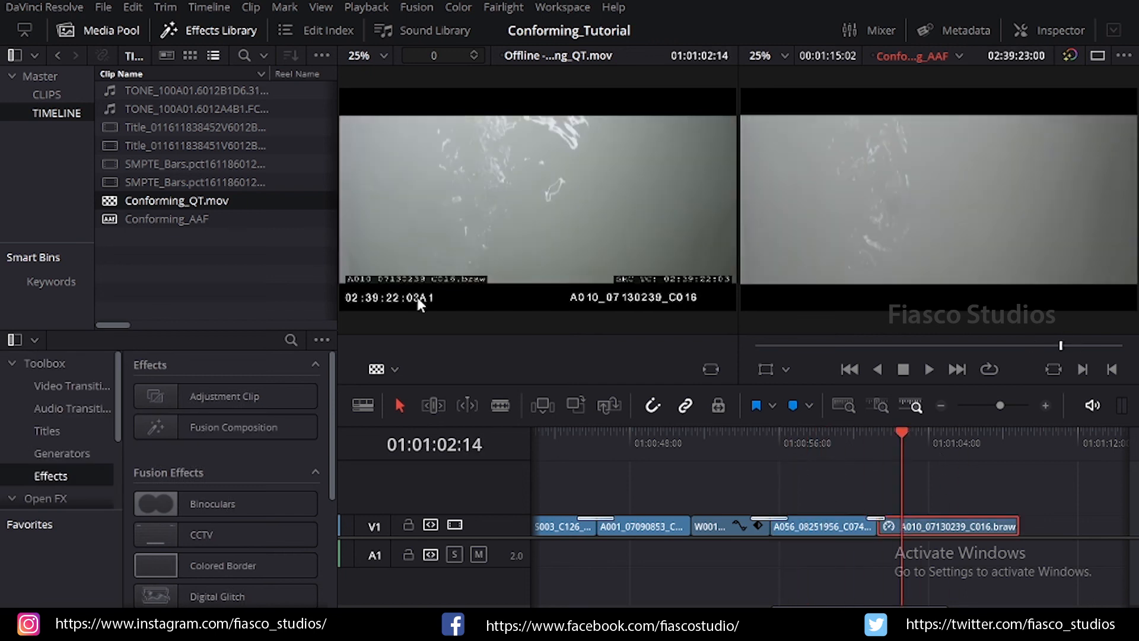